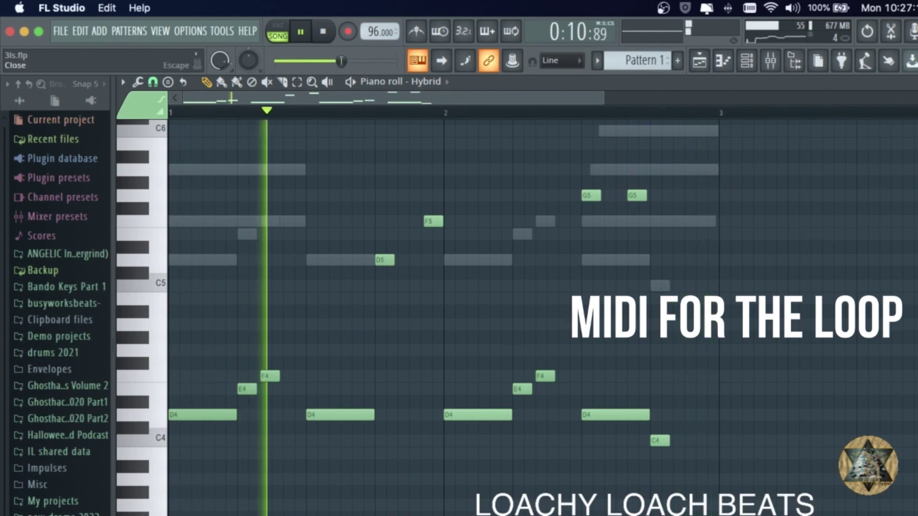
Step: Close the Hybrid piano roll and the channel rack, and stop playback
{"action": "key", "text": "Escape"}
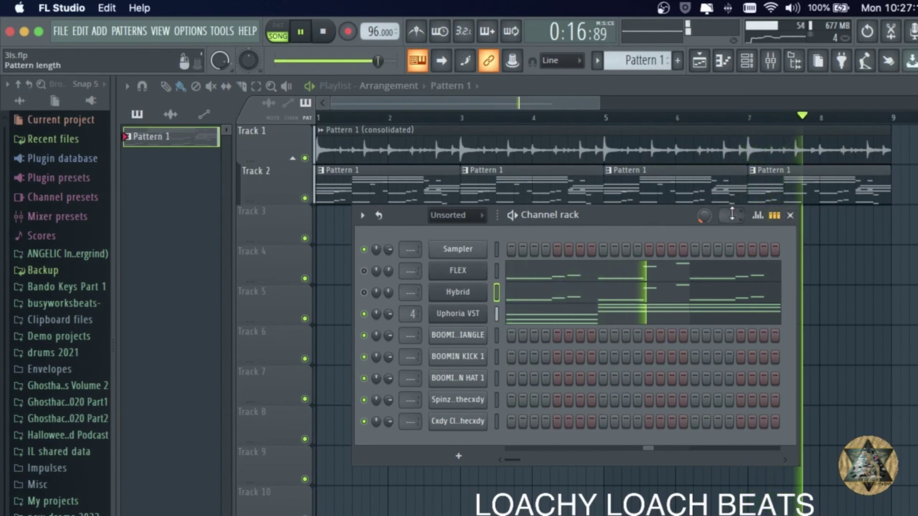
{"action": "left_click", "coordinate": [789, 216]}
{"action": "key", "text": "space"}
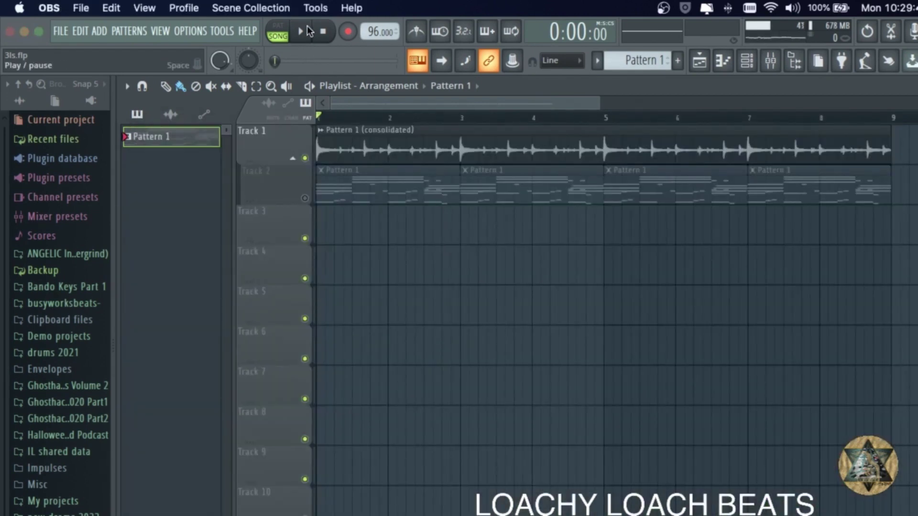
Step: Play the arrangement, unmute Track 2 and mute Track 1 so the Pattern 1 clips are heard alone
{"action": "left_click", "coordinate": [305, 28]}
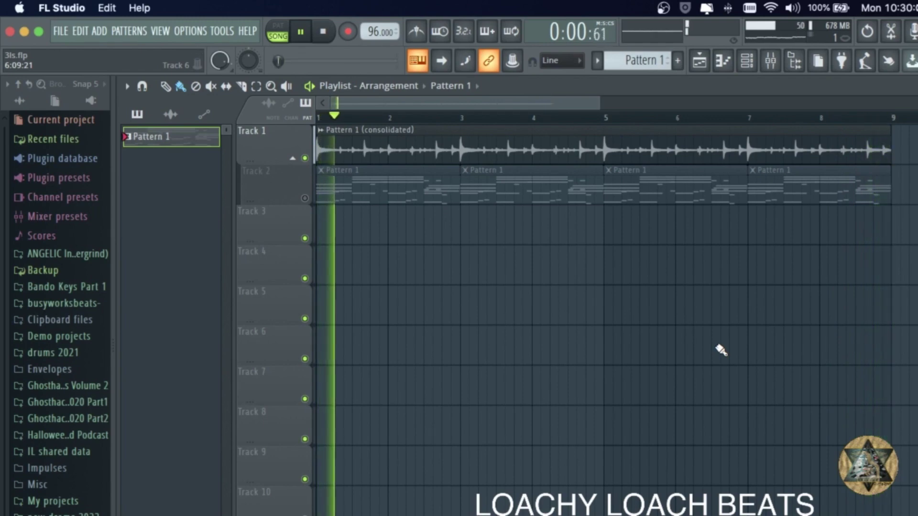
{"action": "left_click", "coordinate": [305, 198]}
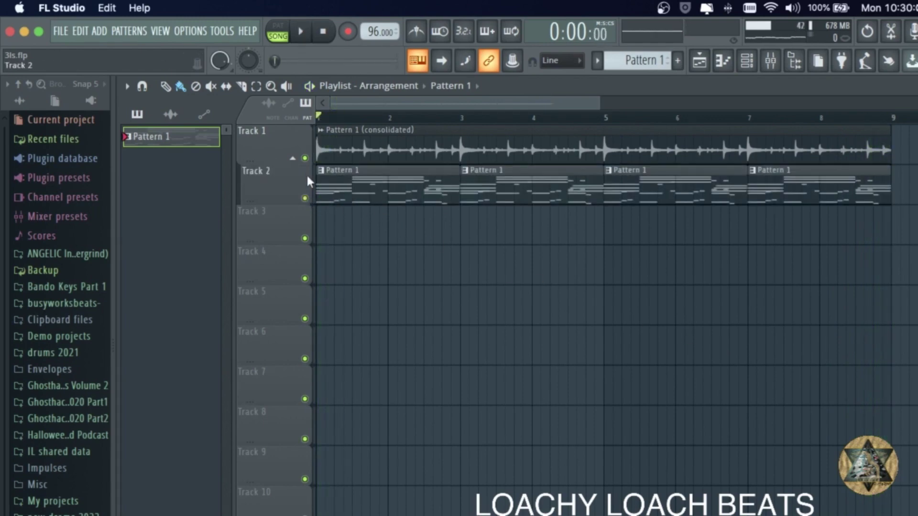
{"action": "left_click", "coordinate": [305, 158]}
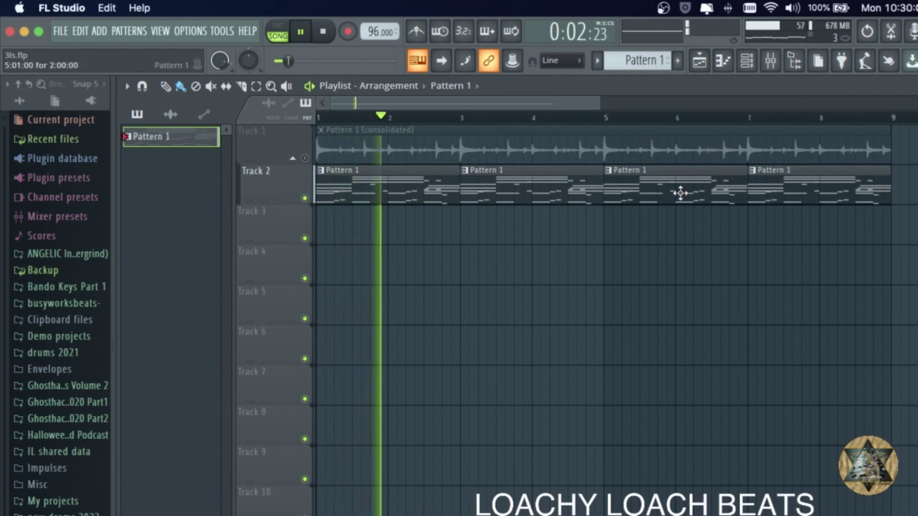
Step: Open the Uphoria VST channel from the channel rack, examine its pad preset and settings, and close it
{"action": "left_click", "coordinate": [745, 61]}
{"action": "mouse_move", "coordinate": [617, 224]}
{"action": "left_mouse_down"}
{"action": "mouse_move", "coordinate": [621, 260]}
{"action": "mouse_move", "coordinate": [630, 230]}
{"action": "left_mouse_up"}
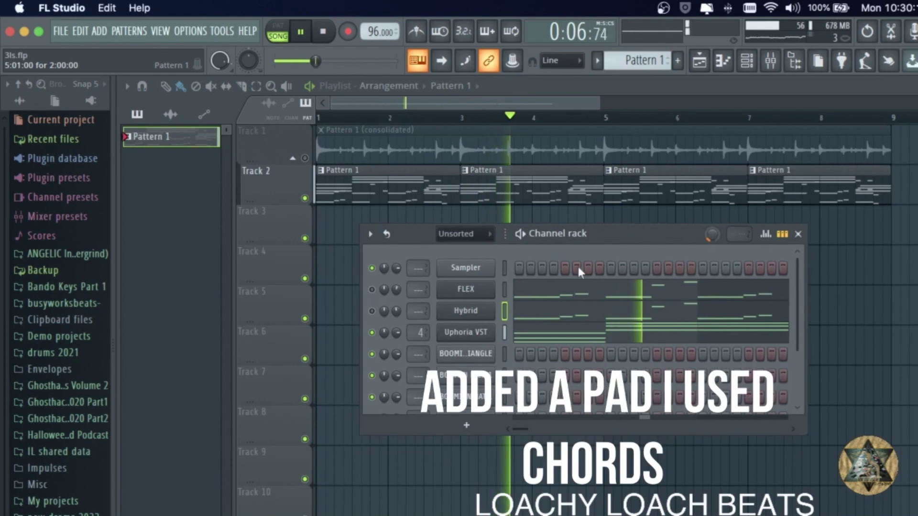
{"action": "left_click", "coordinate": [475, 339]}
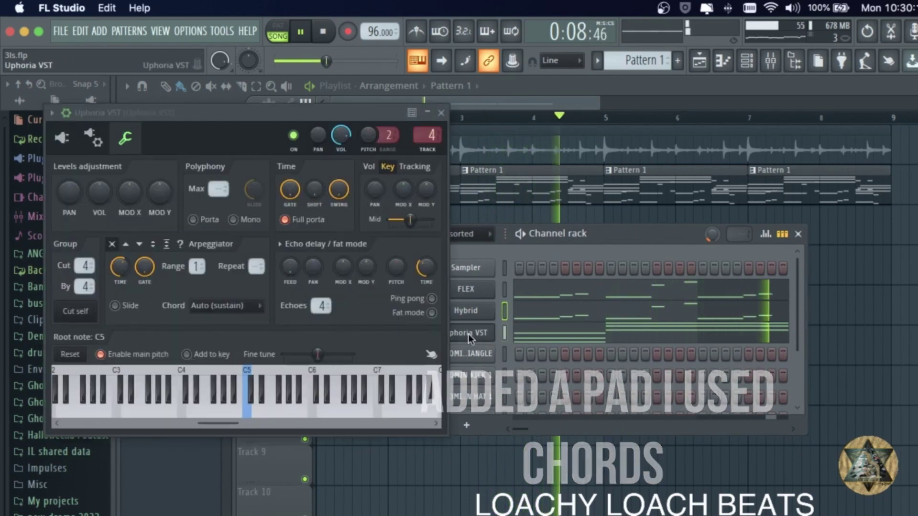
{"action": "left_click", "coordinate": [66, 144]}
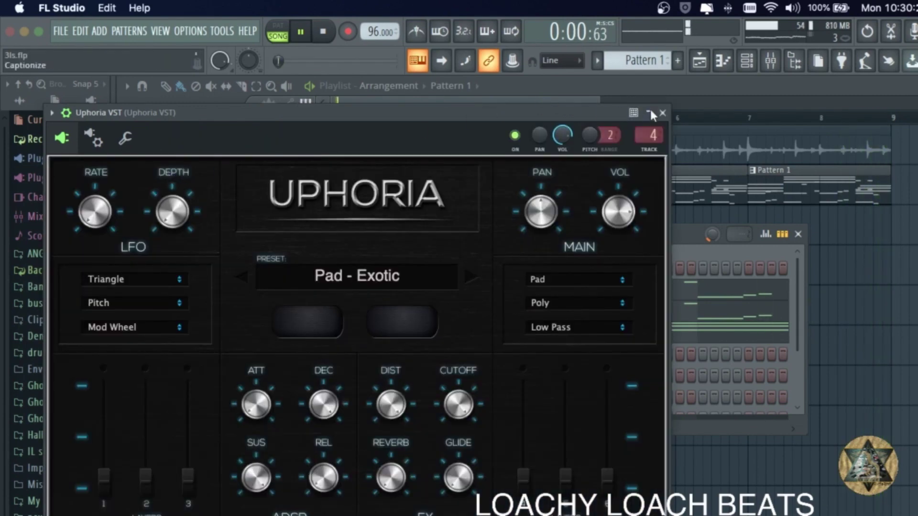
{"action": "left_click_drag", "start_coordinate": [495, 159], "coordinate": [678, 263]}
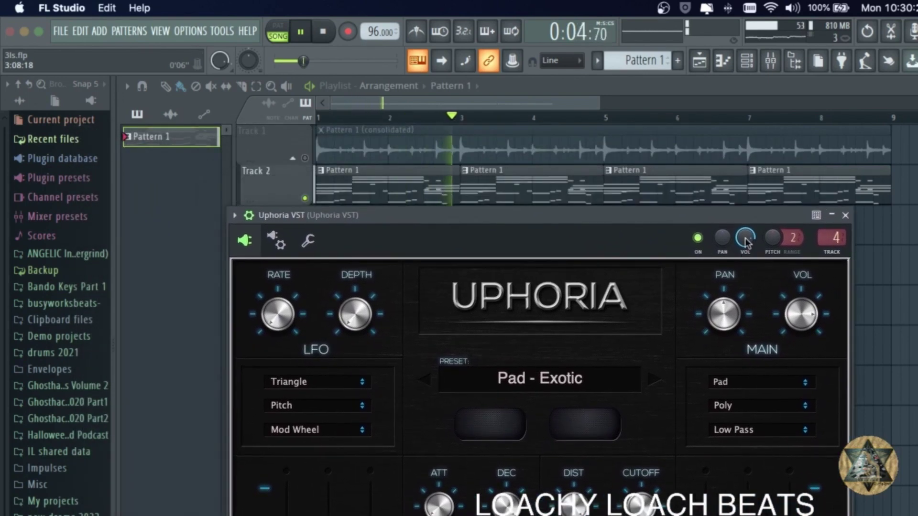
{"action": "left_click", "coordinate": [845, 216]}
Step: Examine the Uphoria VST pad chords in the piano roll, and close the piano roll and channel rack
{"action": "left_click", "coordinate": [652, 330]}
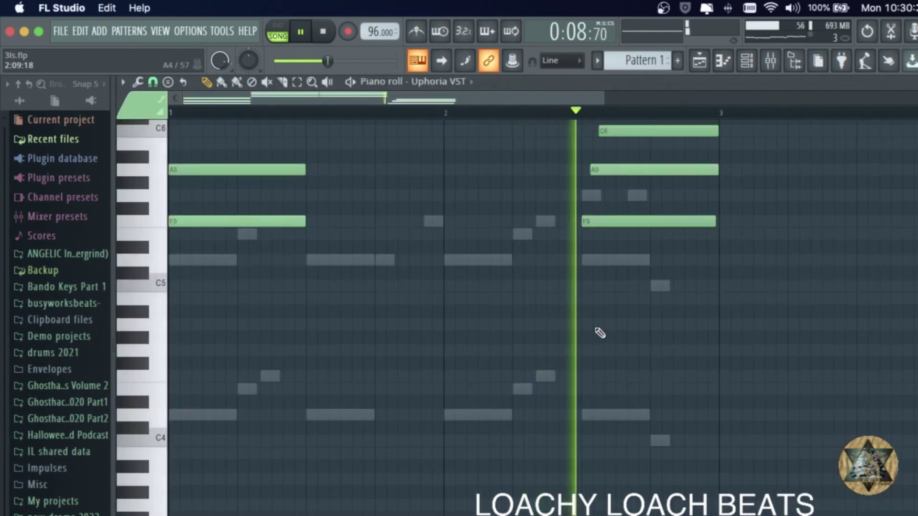
{"action": "scroll", "coordinate": [600, 334], "scroll_direction": "down", "scroll_amount": 1}
{"action": "scroll", "coordinate": [600, 334], "scroll_direction": "up", "scroll_amount": 5}
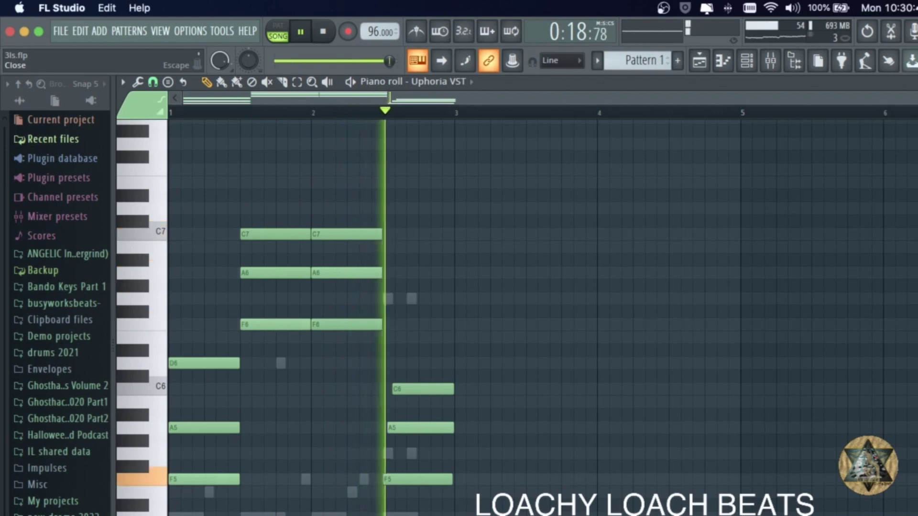
{"action": "left_click", "coordinate": [916, 82]}
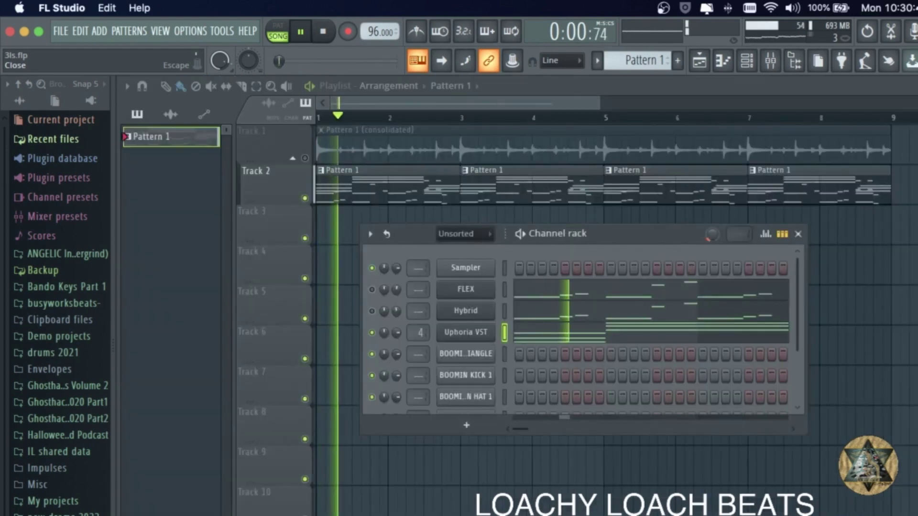
{"action": "left_click", "coordinate": [798, 235]}
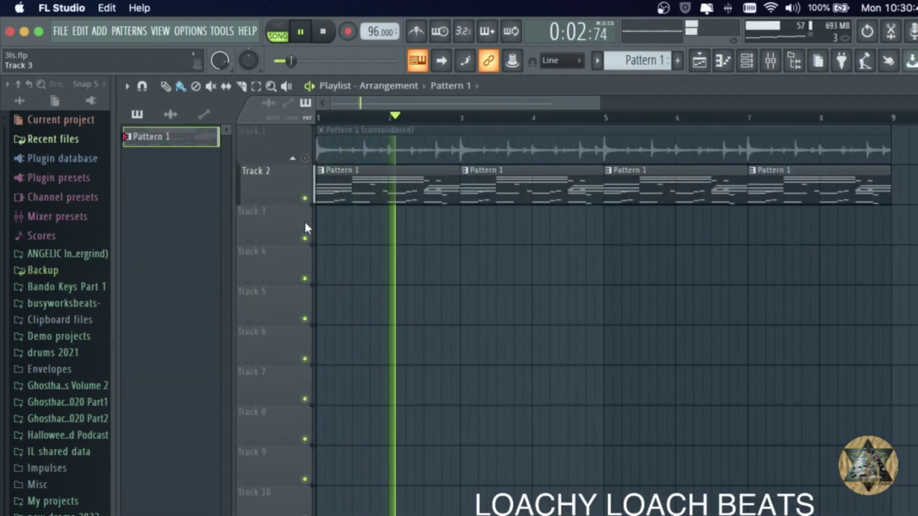
Step: Stop playback and switch to OBS to stop the screen recording
{"action": "key", "text": "space"}
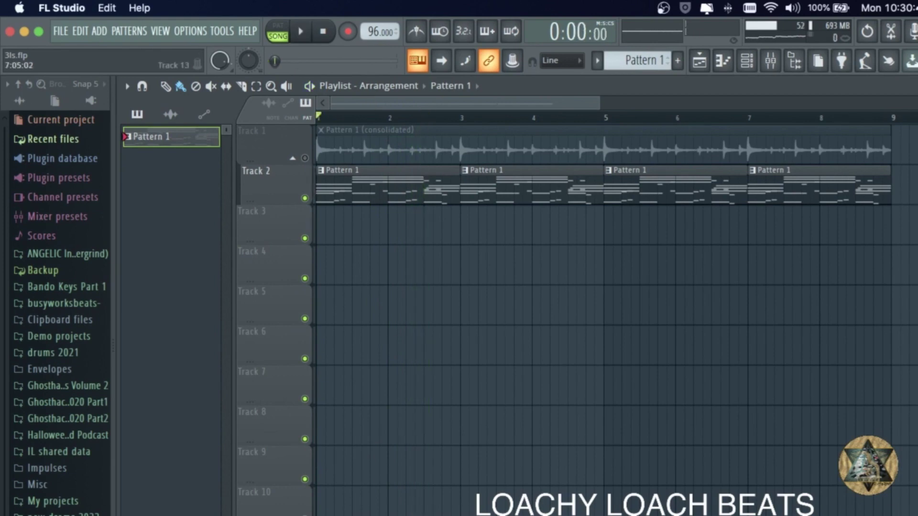
{"action": "left_click", "coordinate": [769, 515]}
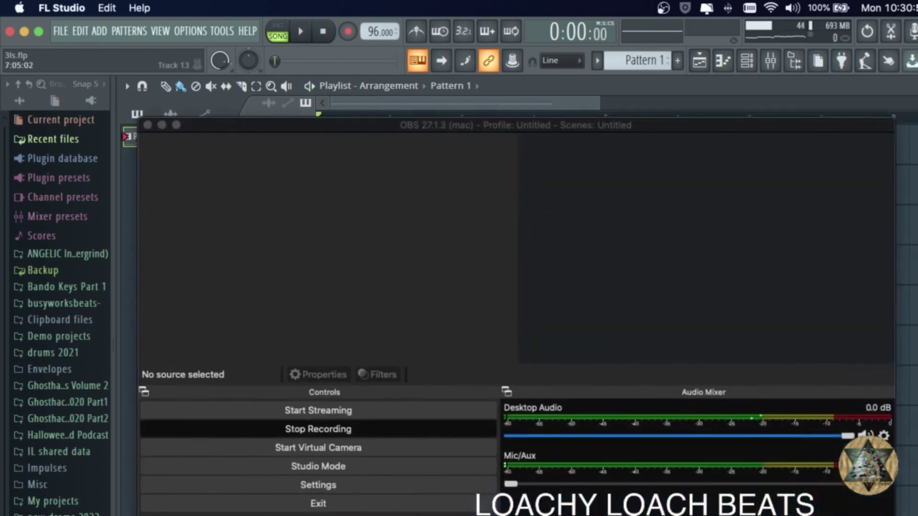
{"action": "left_click", "coordinate": [294, 435]}
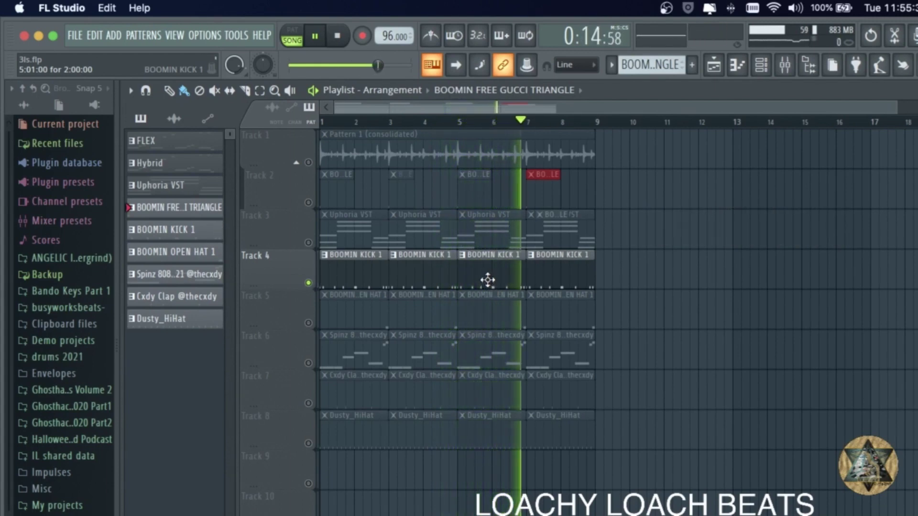
Step: Examine the BOOMIN KICK 1 notes from Track 4 in the piano roll, hiding the browser for more room
{"action": "double_click", "coordinate": [487, 279]}
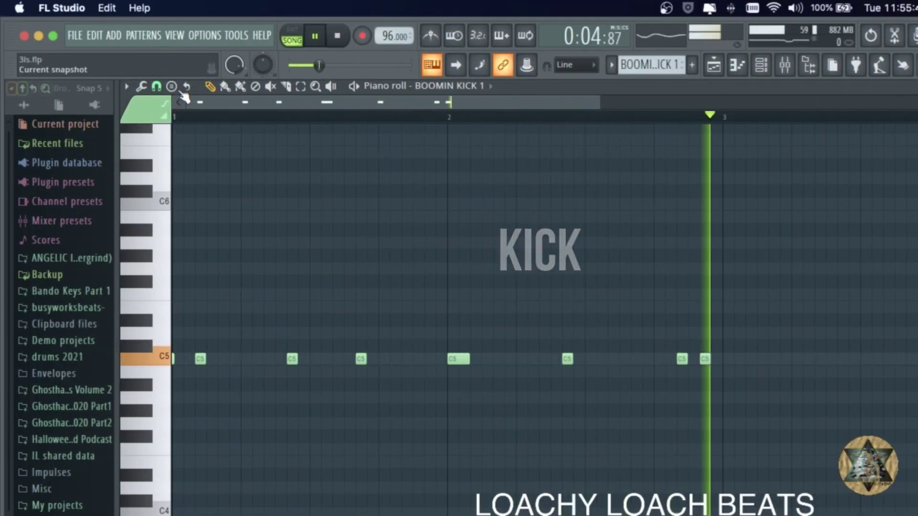
{"action": "left_click", "coordinate": [809, 67]}
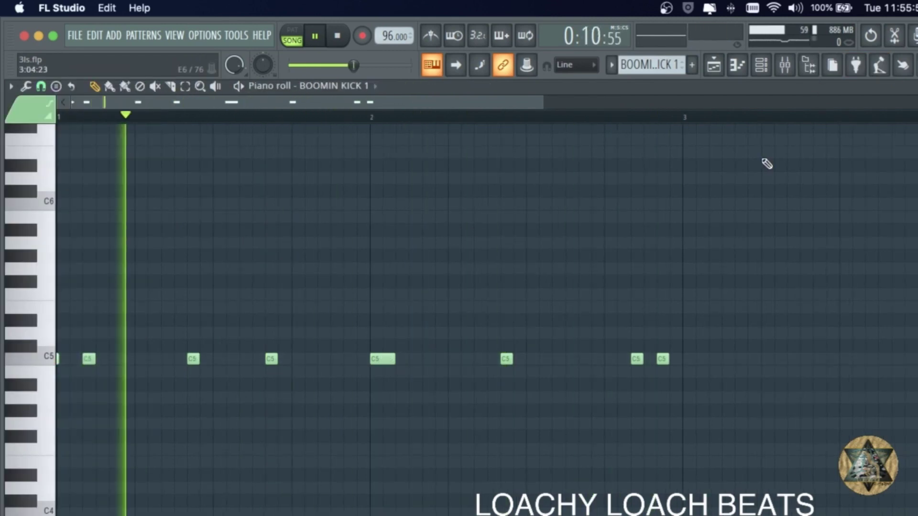
{"action": "key", "text": "Escape"}
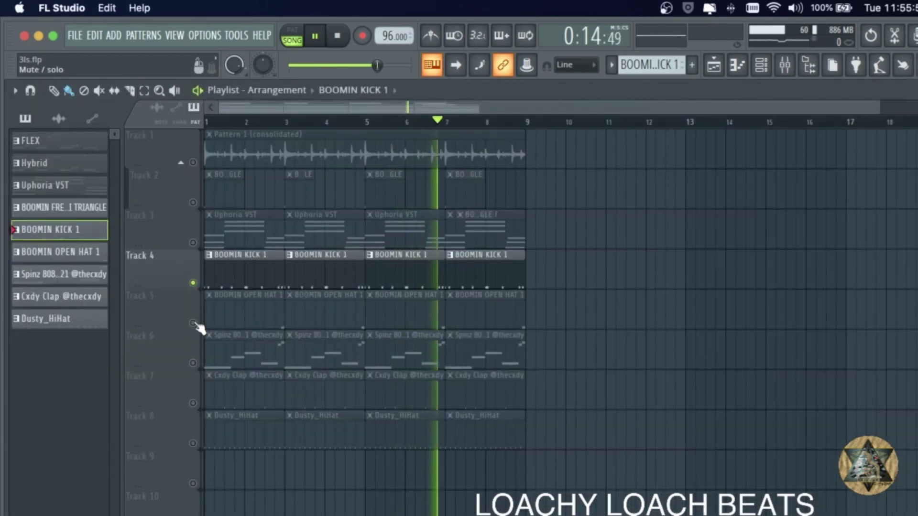
Step: Unmute Track 6 and examine the Spinz 808 bass notes in the piano roll
{"action": "left_click", "coordinate": [193, 363]}
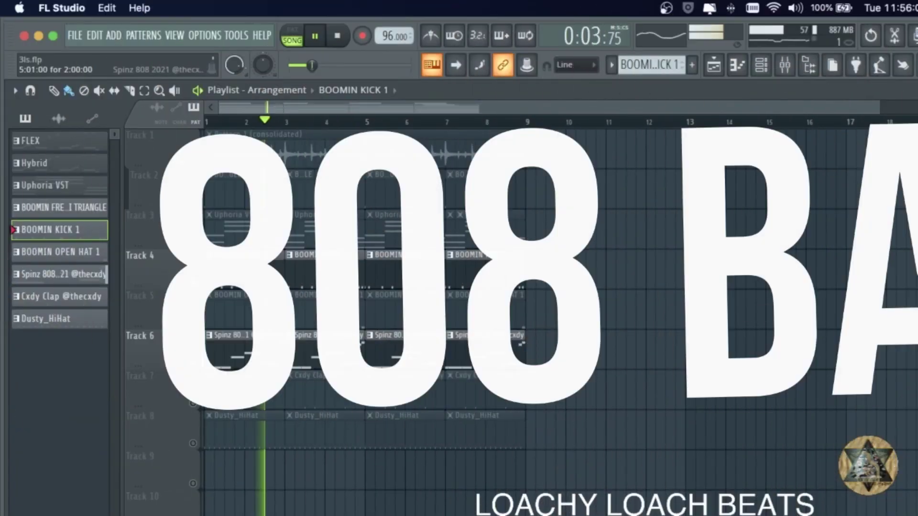
{"action": "double_click", "coordinate": [413, 355]}
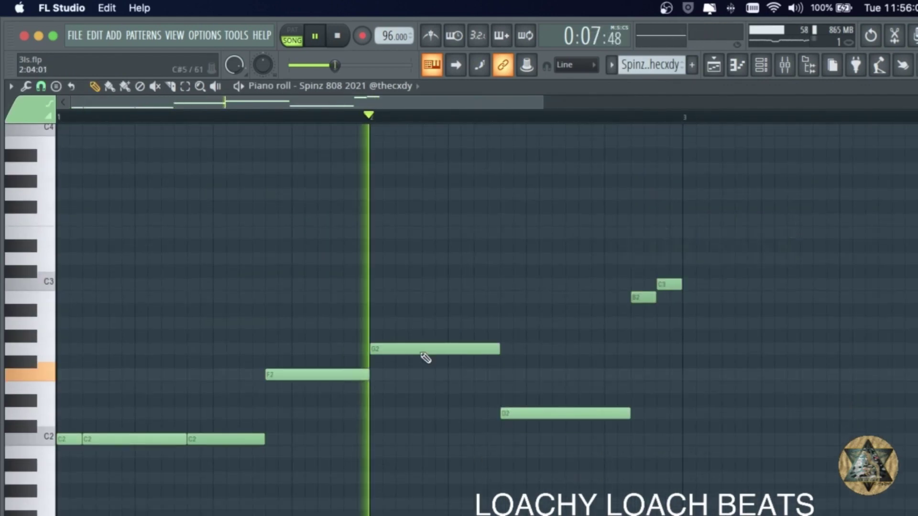
{"action": "scroll", "coordinate": [425, 358], "scroll_direction": "down", "scroll_amount": 2}
{"action": "scroll", "coordinate": [425, 358], "scroll_direction": "down", "scroll_amount": 3}
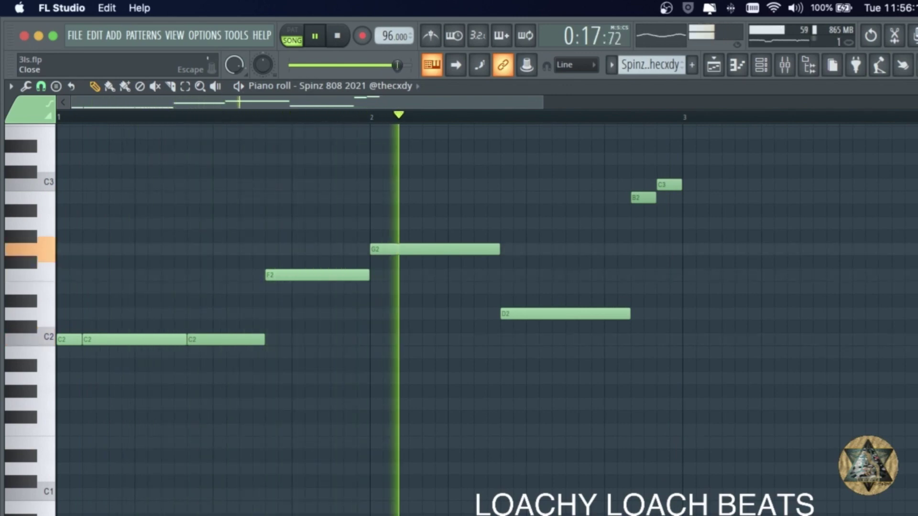
{"action": "key", "text": "F5"}
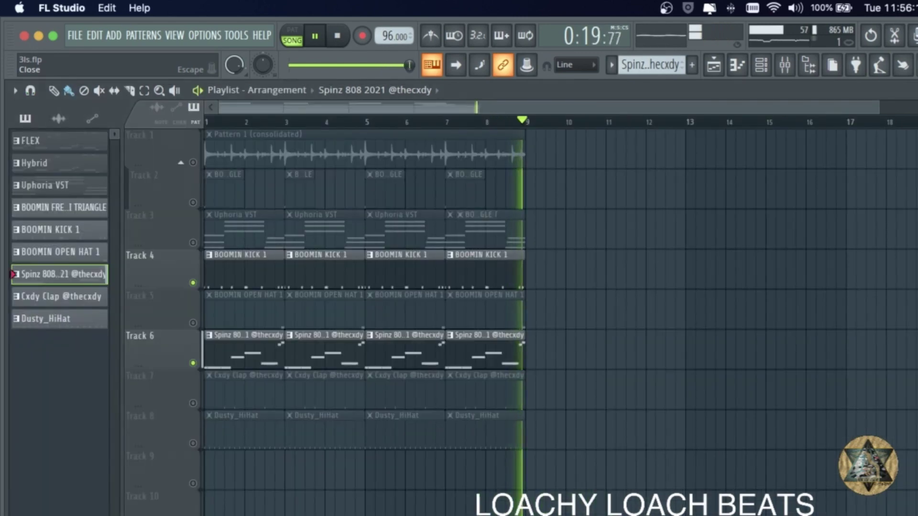
Step: Unmute Track 7, play the arrangement and examine the Cxdy Clap notes in the piano roll
{"action": "left_click", "coordinate": [194, 404]}
{"action": "key", "text": "space"}
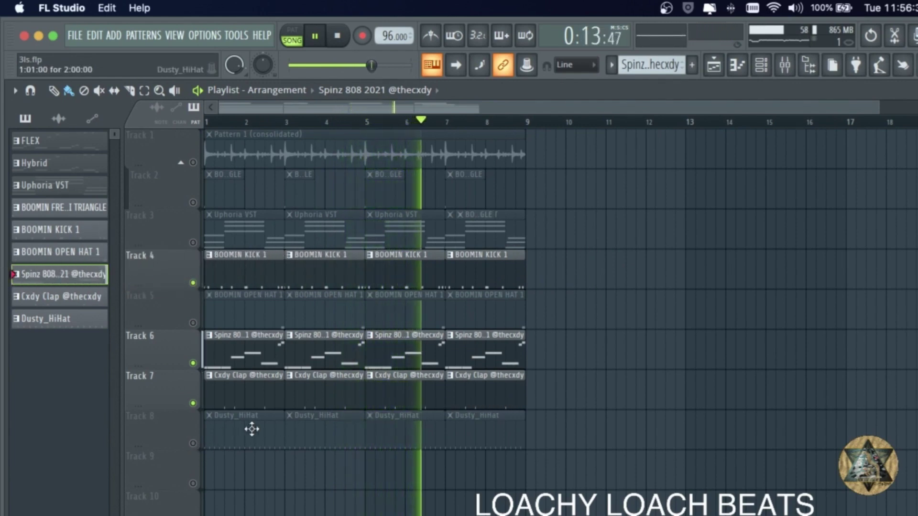
{"action": "double_click", "coordinate": [434, 395]}
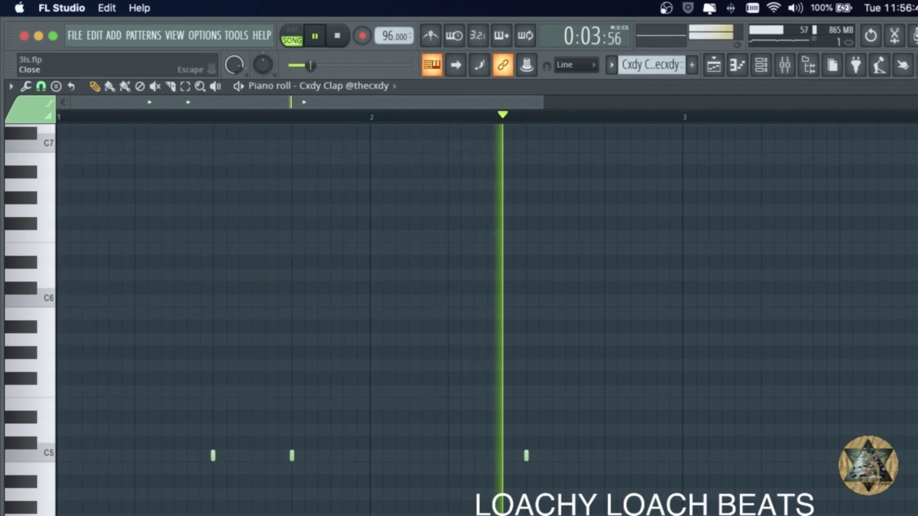
{"action": "key", "text": "Escape"}
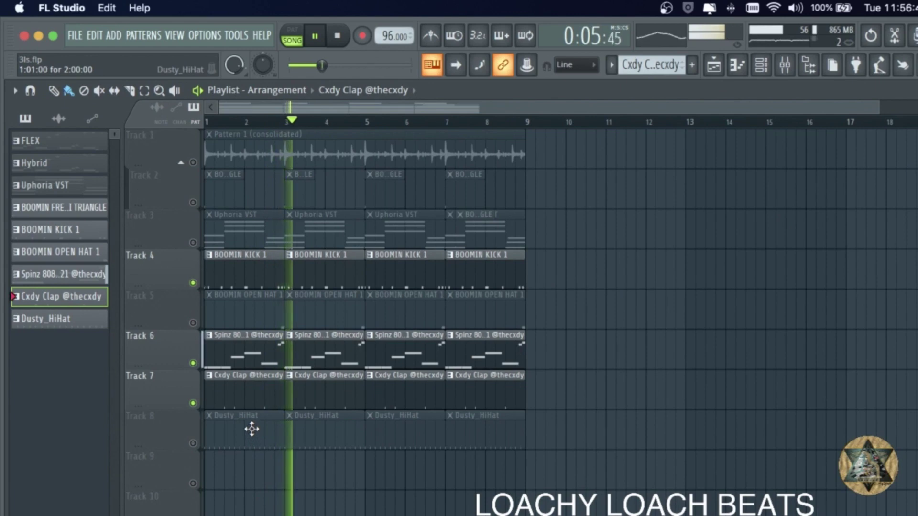
Step: Unmute Track 5, play the arrangement and examine the BOOMIN OPEN HAT 1 notes in the piano roll
{"action": "left_click", "coordinate": [193, 323]}
{"action": "key", "text": "space"}
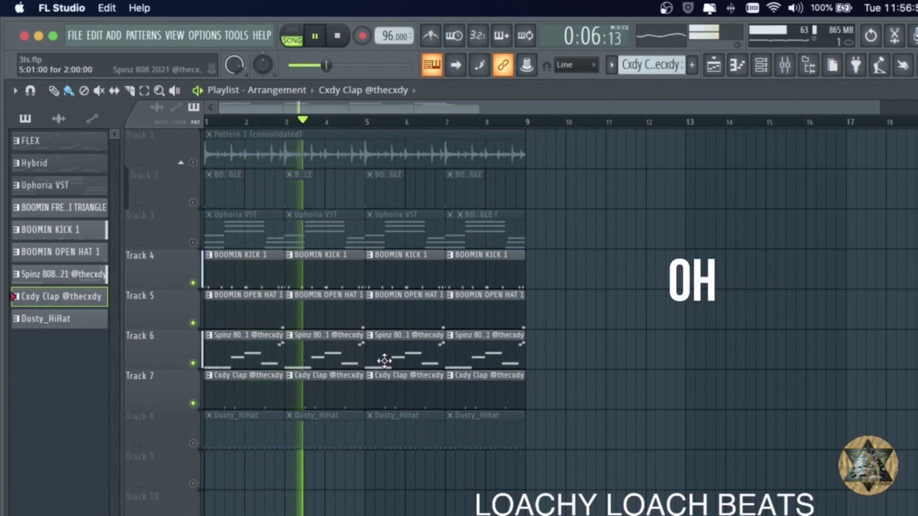
{"action": "double_click", "coordinate": [410, 314]}
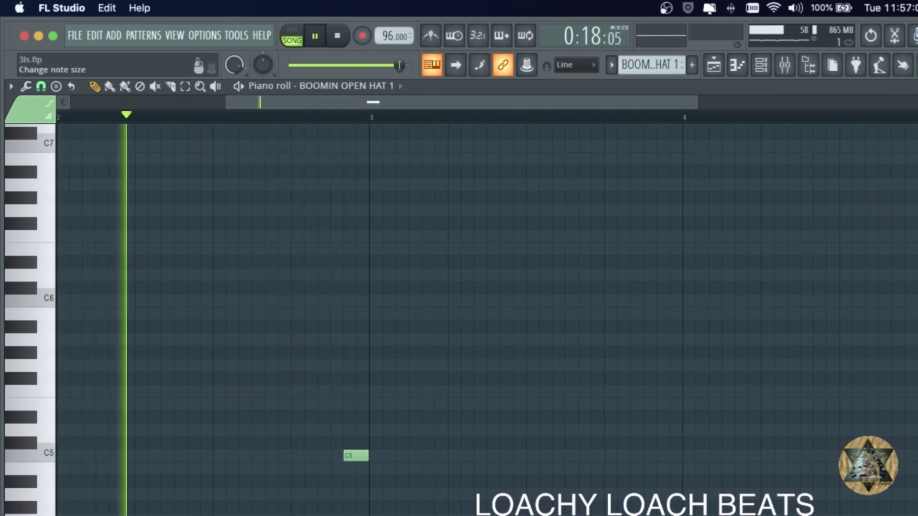
{"action": "left_click", "coordinate": [917, 86]}
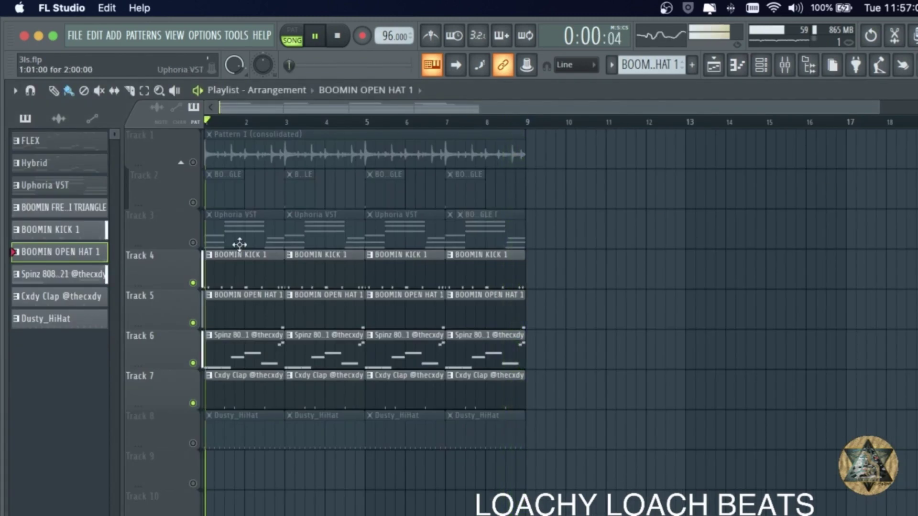
Step: Unmute the triangle clips on Track 2 and select the BOOMIN FREE GUCCI TRIANGLE insert in the mixer
{"action": "left_click", "coordinate": [194, 203]}
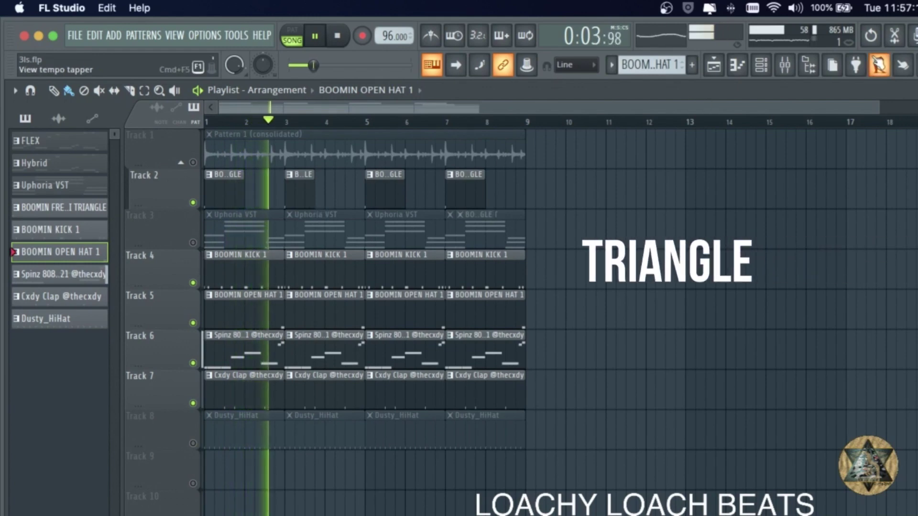
{"action": "left_click", "coordinate": [798, 66]}
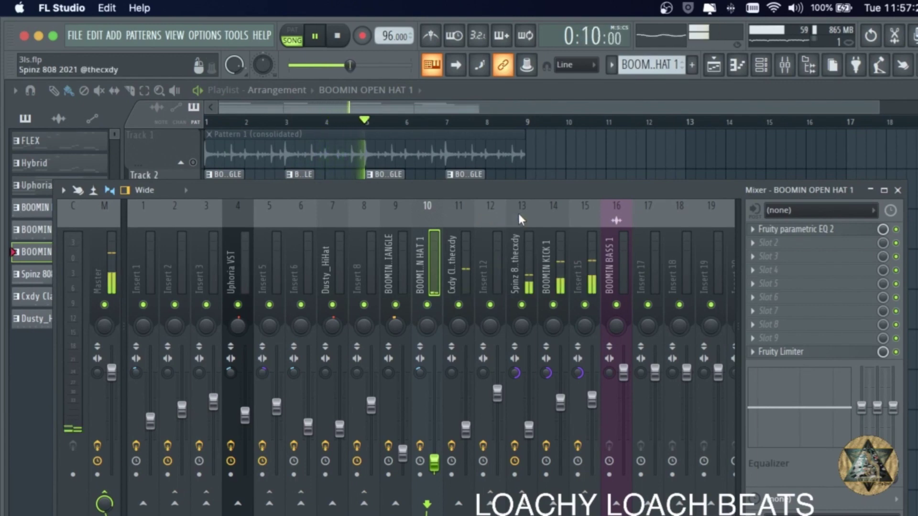
{"action": "left_click", "coordinate": [395, 210]}
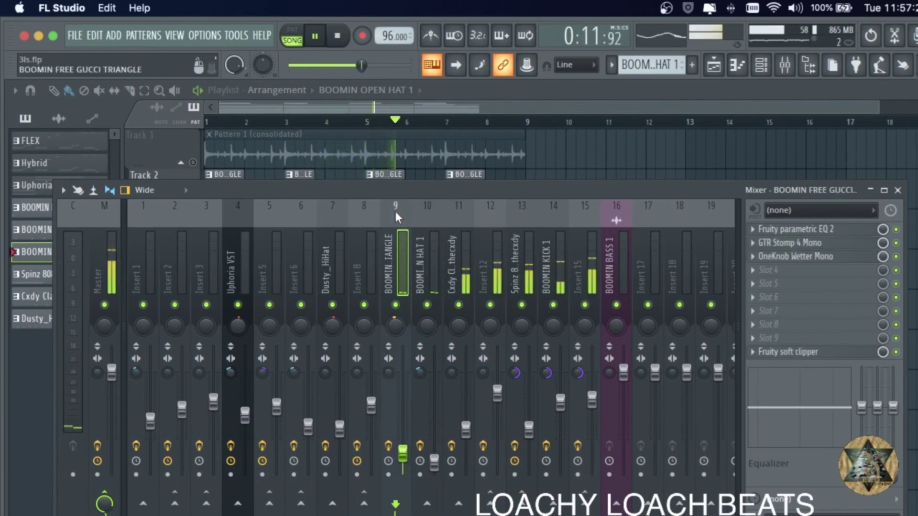
Step: In the triangle's Fruity parametric EQ 2, cut band 6 deeply at about 3 kHz and widen its bandwidth
{"action": "left_click", "coordinate": [820, 231]}
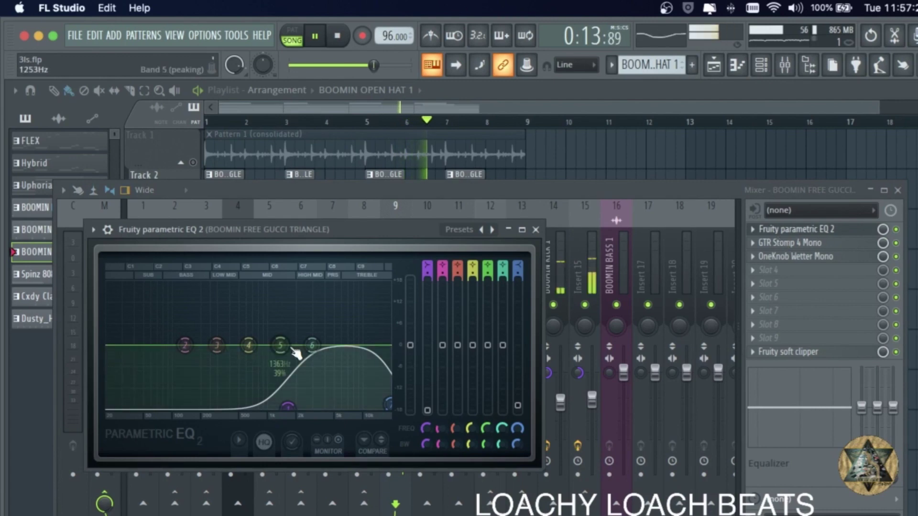
{"action": "scroll", "coordinate": [316, 350], "scroll_direction": "down", "scroll_amount": 2}
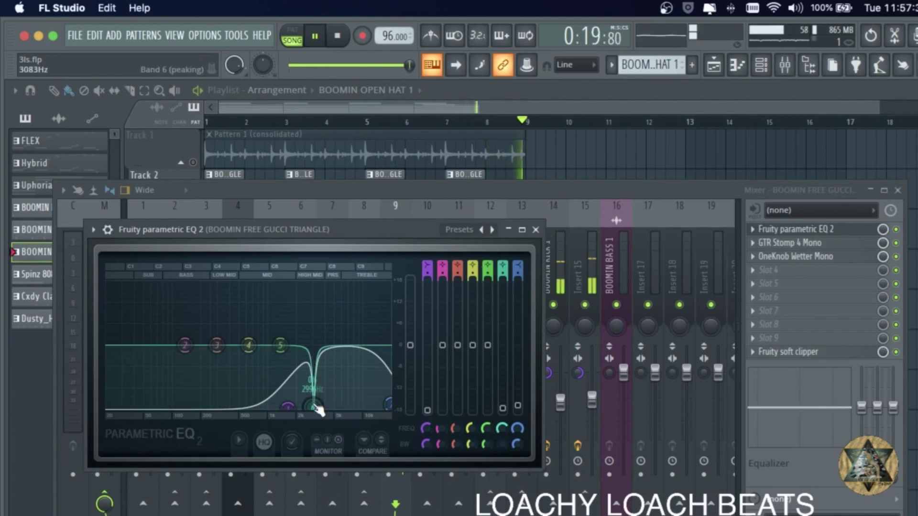
{"action": "scroll", "coordinate": [318, 411], "scroll_direction": "up", "scroll_amount": 3}
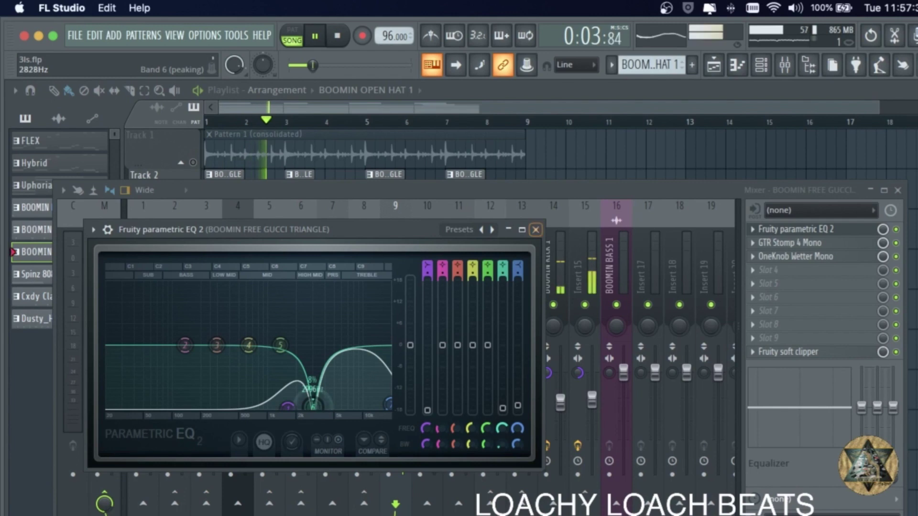
Step: Slightly ease the band 6 cut in the triangle's Fruity parametric EQ 2, then save the project with the mixer closed
{"action": "left_click_drag", "start_coordinate": [317, 407], "coordinate": [321, 398]}
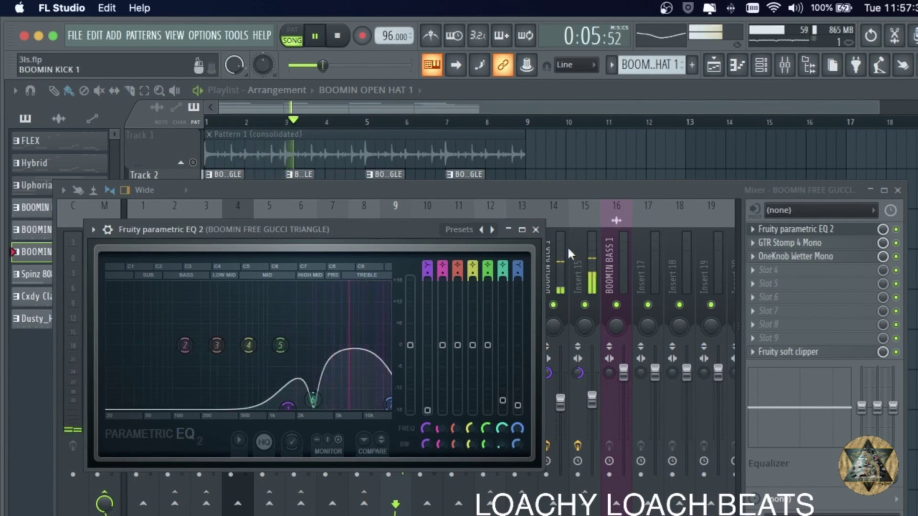
{"action": "left_click", "coordinate": [535, 230]}
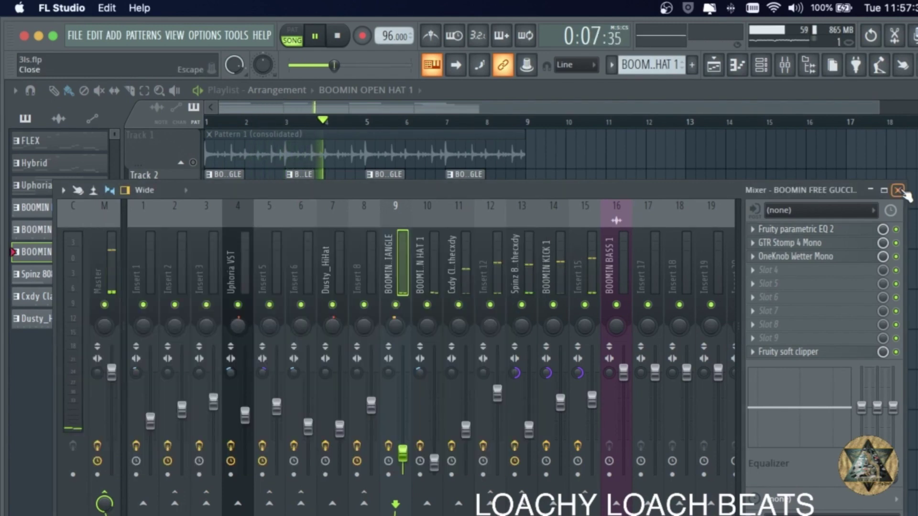
{"action": "left_click", "coordinate": [897, 190]}
{"action": "left_click", "coordinate": [74, 35]}
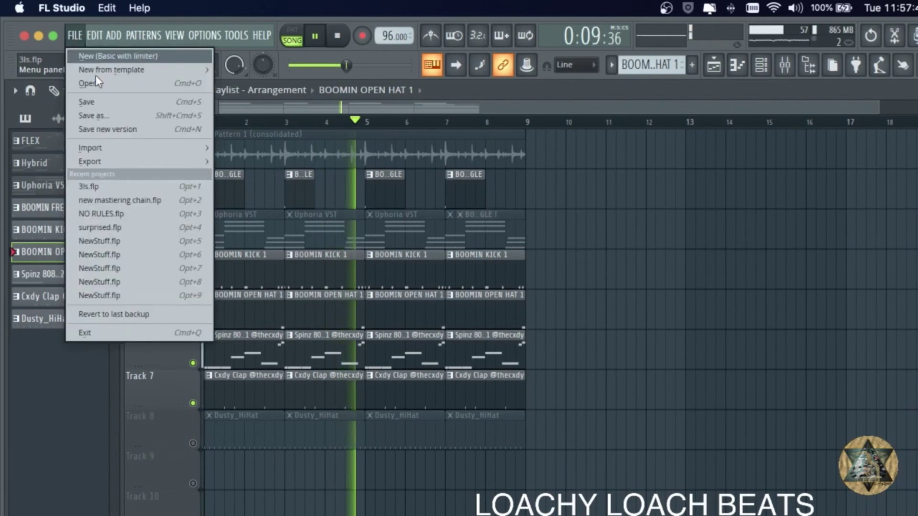
{"action": "left_click", "coordinate": [86, 102]}
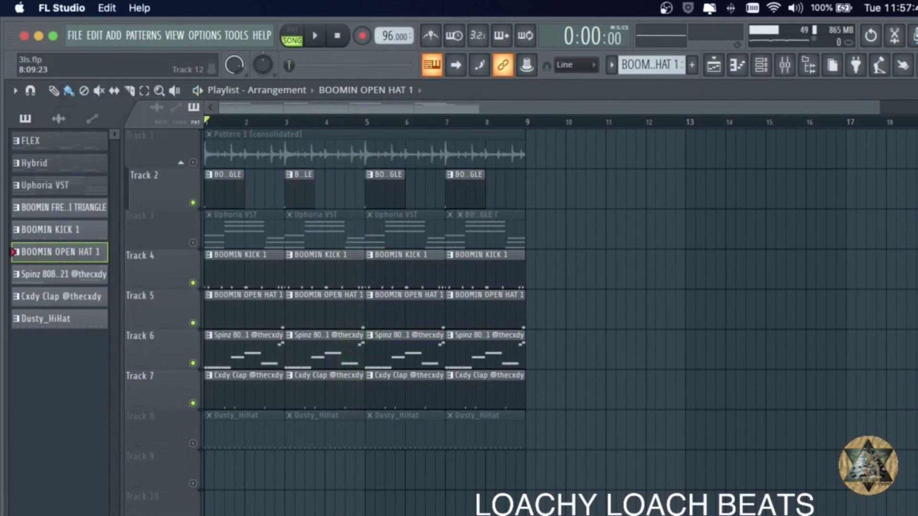
Step: Unmute the Dusty_HiHat clips on Track 8 and play the arrangement with them included
{"action": "left_click", "coordinate": [192, 443]}
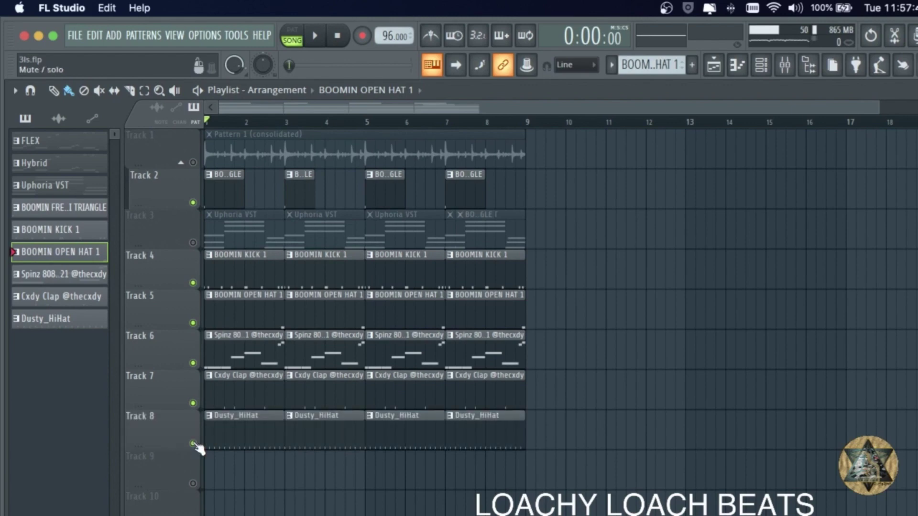
{"action": "key", "text": "space"}
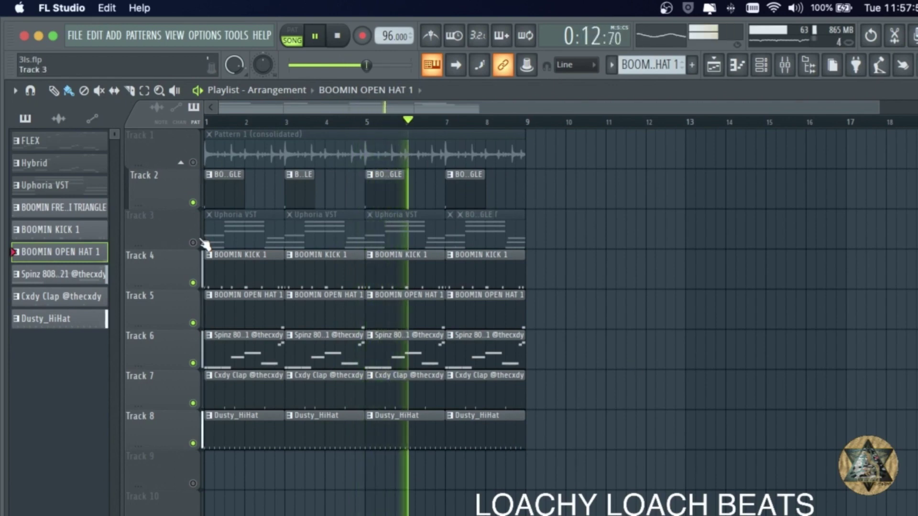
{"action": "key", "text": "space"}
Step: Play the full arrangement with the loop on Track 1 and the Uphoria VST pads on Track 3 unmuted, and save the project
{"action": "left_click", "coordinate": [193, 163]}
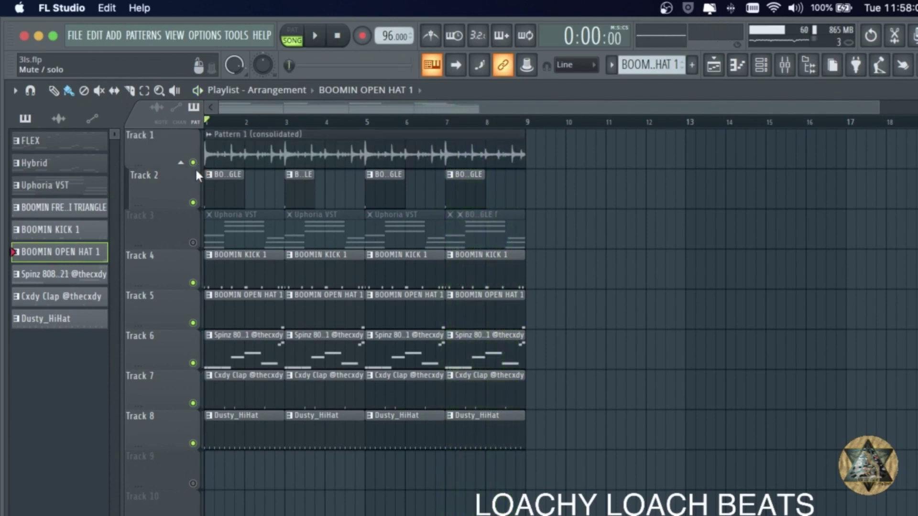
{"action": "left_click", "coordinate": [192, 243]}
{"action": "key", "text": "space"}
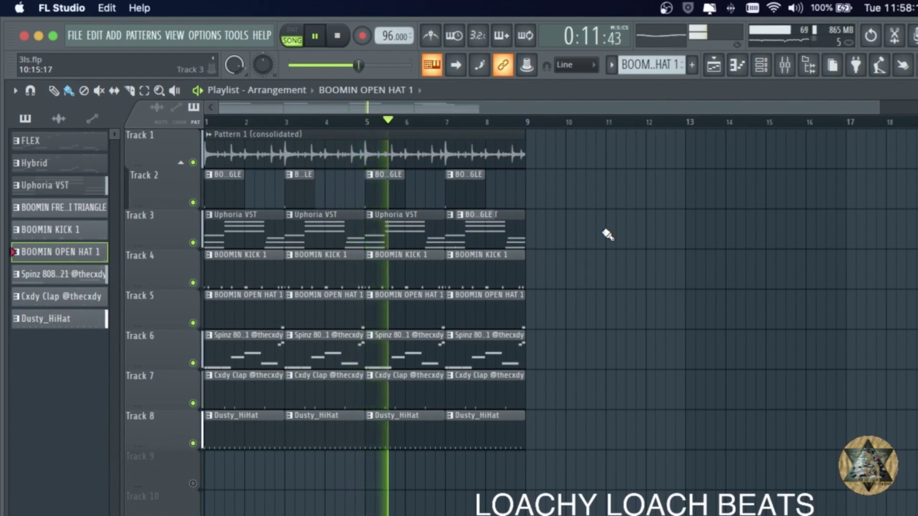
{"action": "left_click", "coordinate": [73, 37]}
{"action": "left_click", "coordinate": [116, 102]}
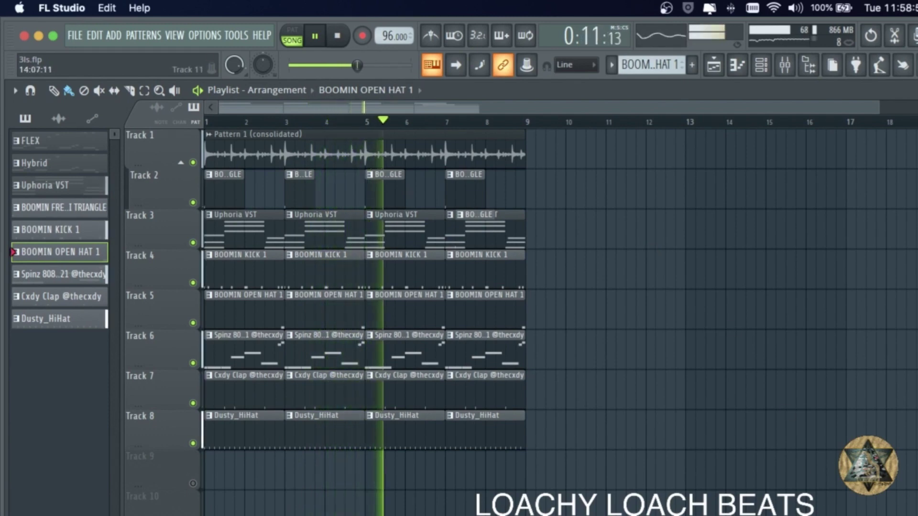
Step: Delete the stray BOOMIN FREE GUCCI TRIANGLE clip overlapping the last Uphoria VST clip on Track 3
{"action": "left_click", "coordinate": [465, 192]}
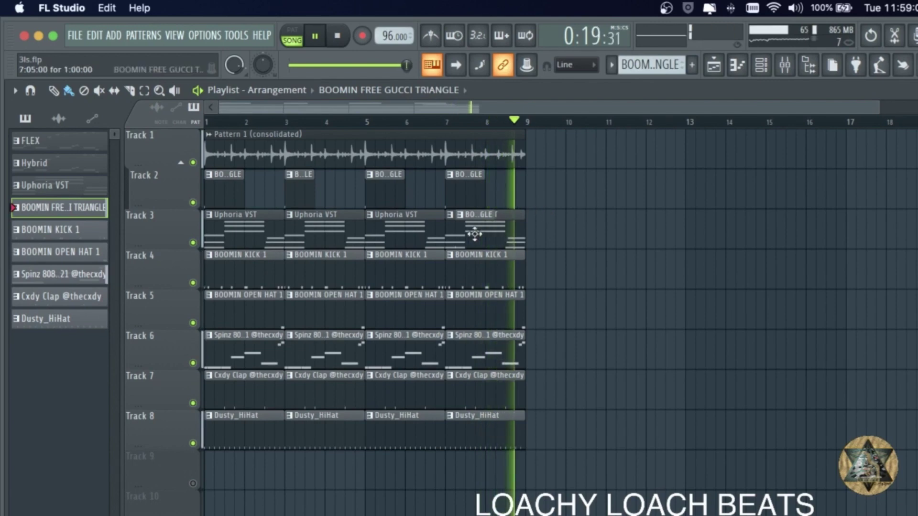
{"action": "left_click_drag", "start_coordinate": [474, 234], "coordinate": [555, 236]}
{"action": "right_click", "coordinate": [555, 236]}
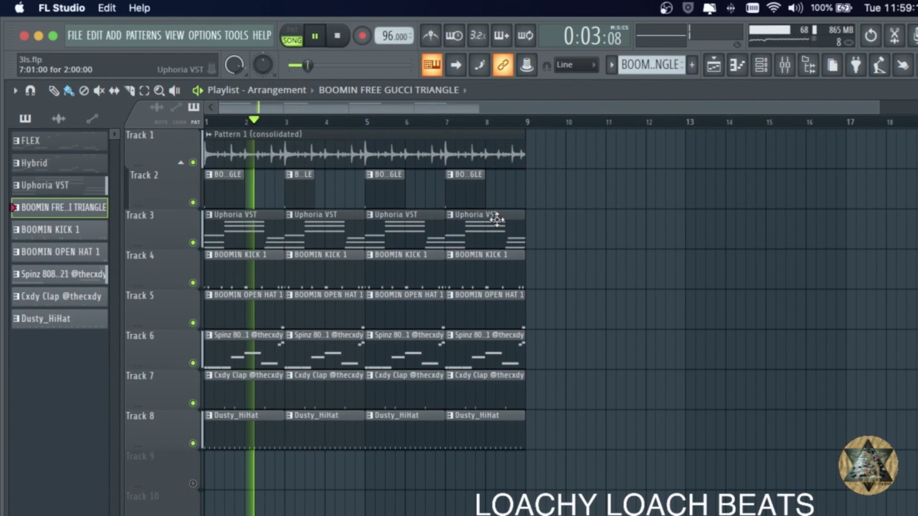